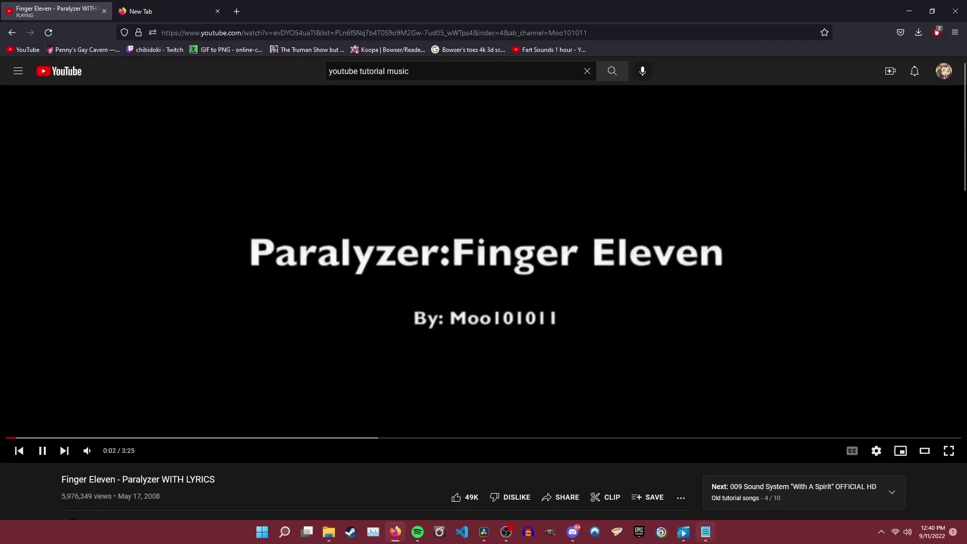
# Step: Leave the YouTube video and open the official DaVinci Resolve 18 page from Google's results
pyautogui.hotkey('alt', 'Tab')
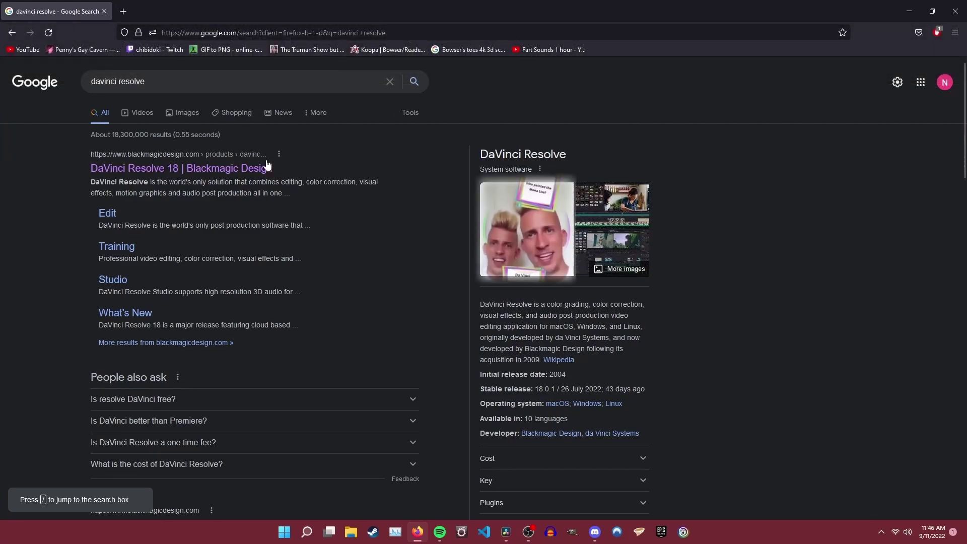
pyautogui.click(239, 171)
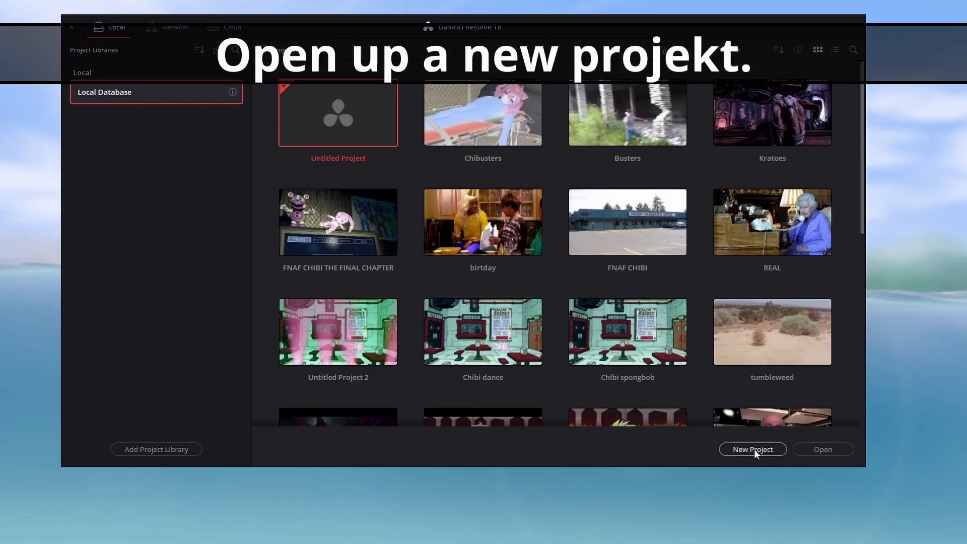
# Step: Create a new project named PEEPEES
pyautogui.click(753, 448)
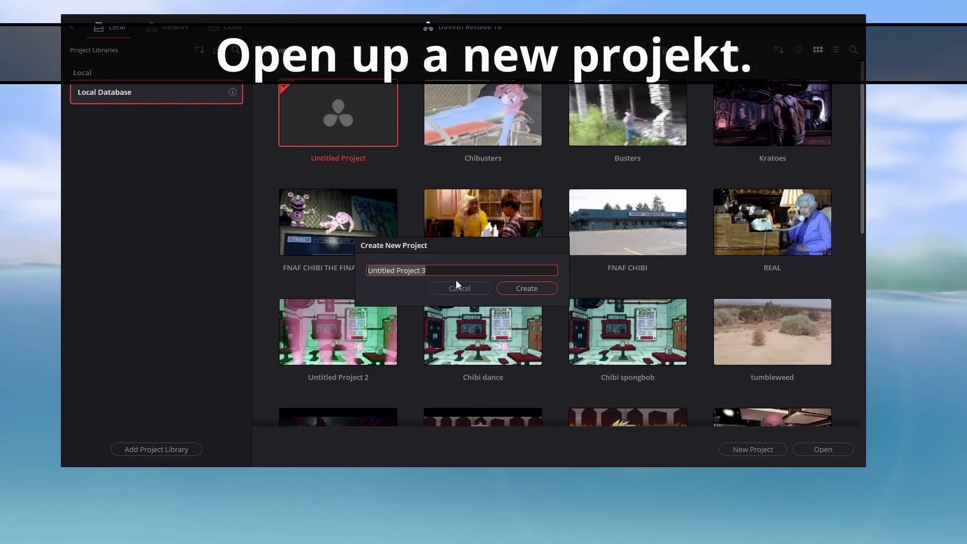
pyautogui.write('PEE')
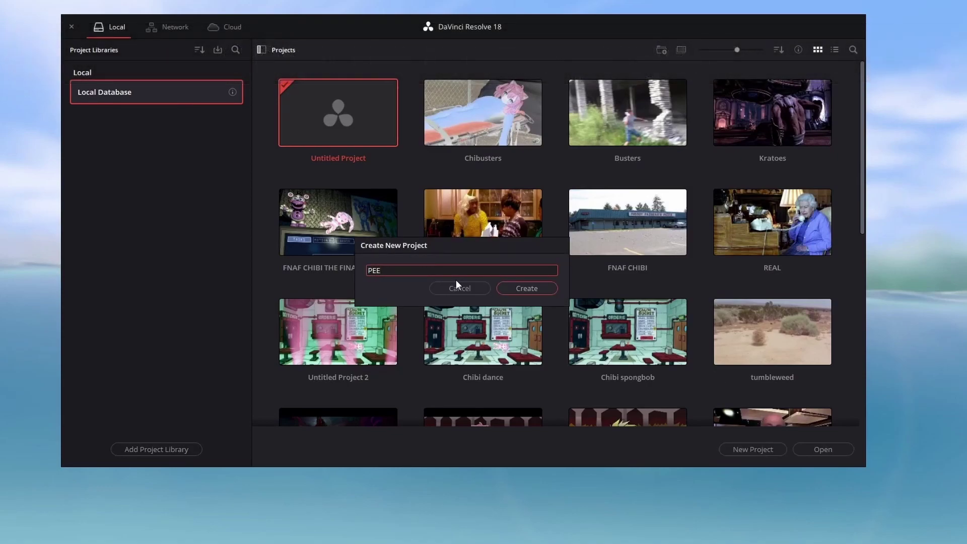
pyautogui.write('PEES')
pyautogui.click(516, 291)
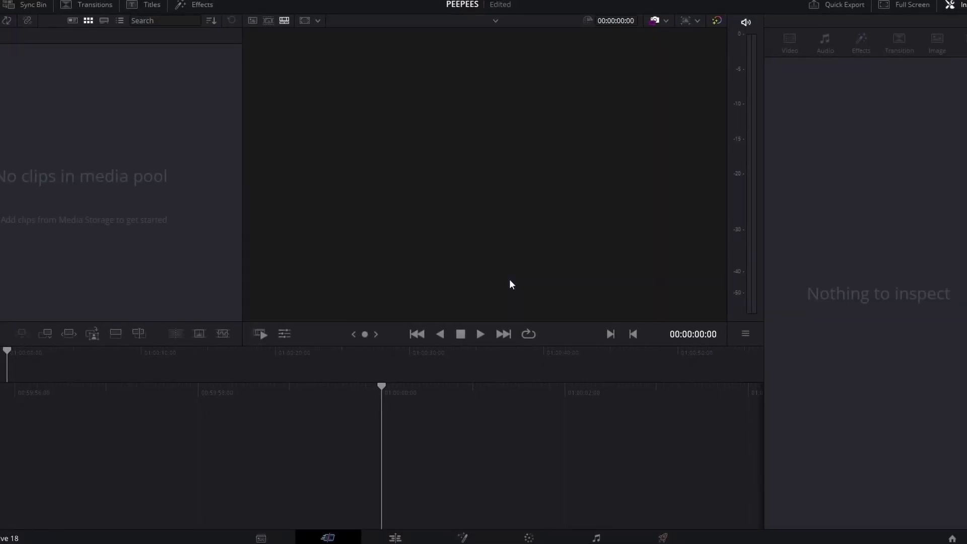
# Step: Import the three clips into the Media Pool, accept the frame-rate change, and put the gameplay clip on the timeline
pyautogui.moveTo(420, 168); pyautogui.dragTo(127, 167)
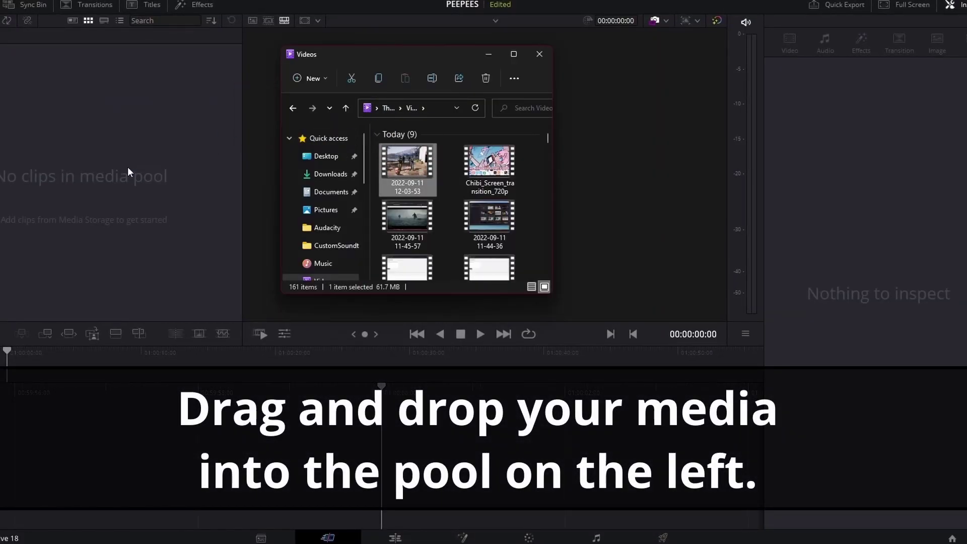
pyautogui.click(540, 316)
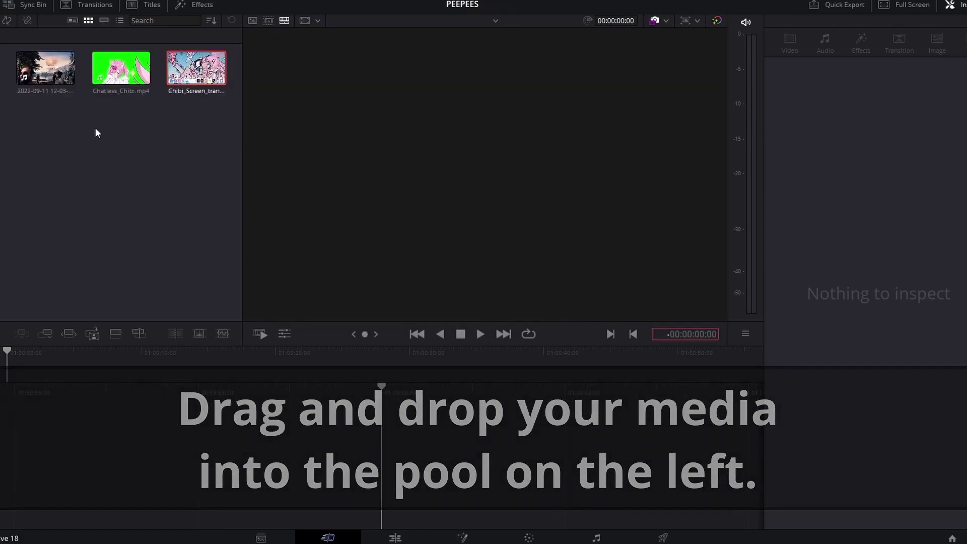
pyautogui.moveTo(46, 68); pyautogui.dragTo(413, 489)
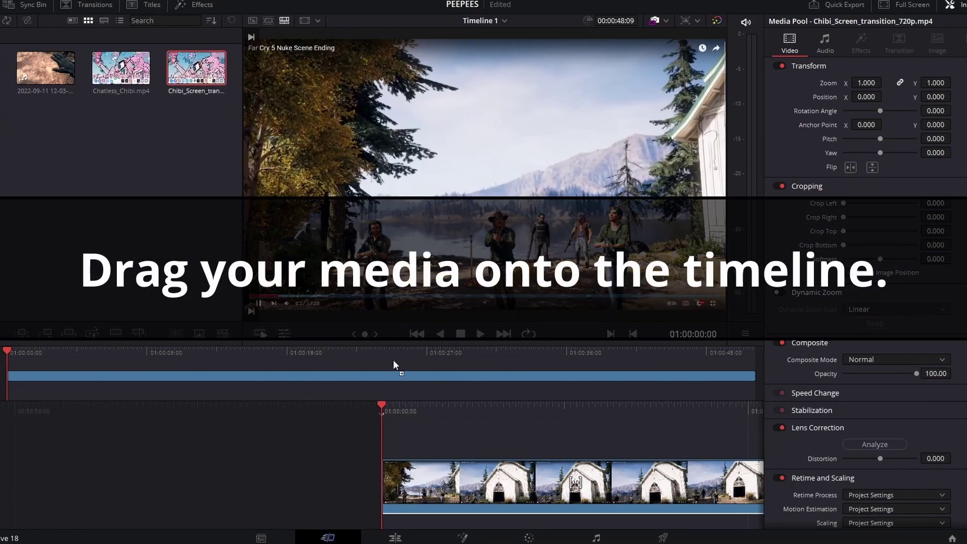
# Step: Place Chibi_Screen_transition on track V2 above the gameplay, working in the Edit page
pyautogui.moveTo(393, 364); pyautogui.dragTo(501, 444)
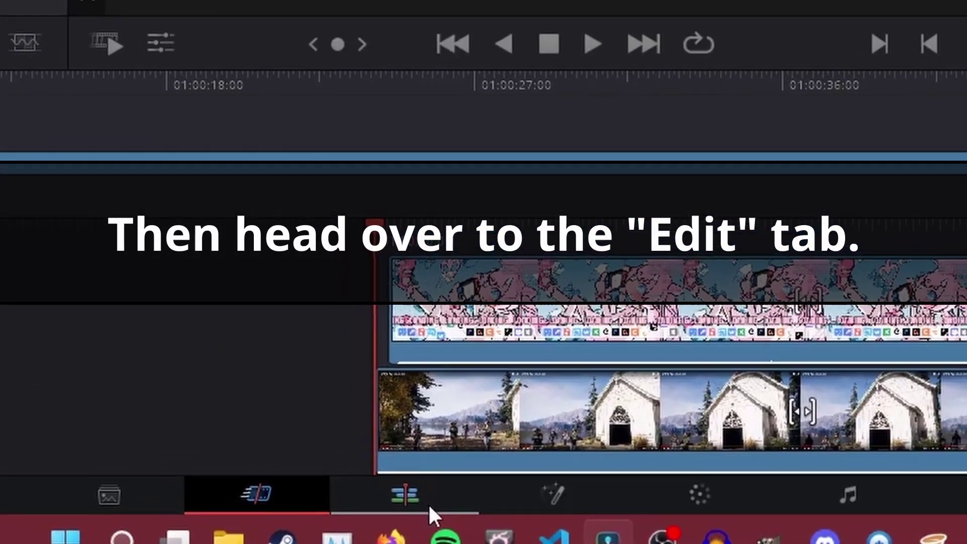
pyautogui.click(429, 506)
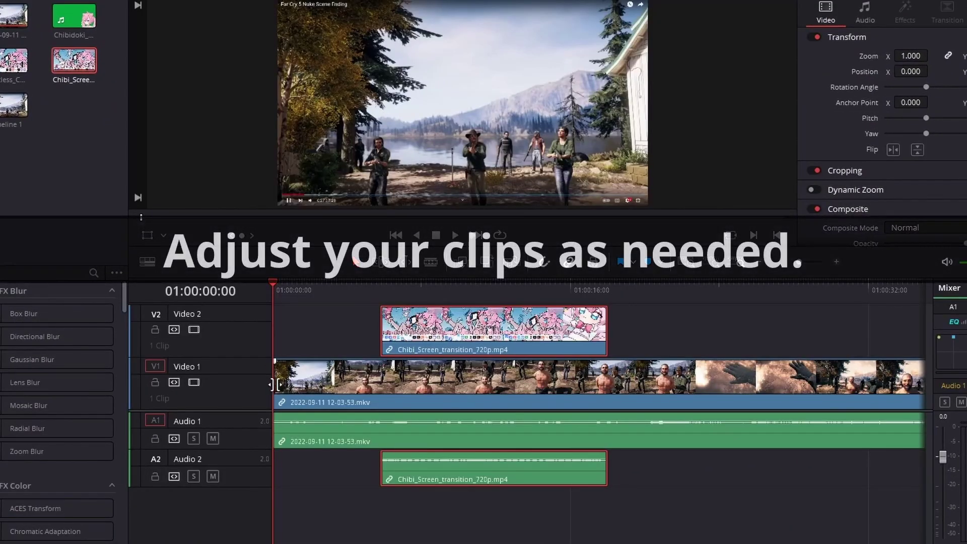
# Step: Trim and reposition the gameplay clip on V1, then add Chibidoki_Watch_This_2 to V2
pyautogui.moveTo(275, 378); pyautogui.dragTo(380, 390)
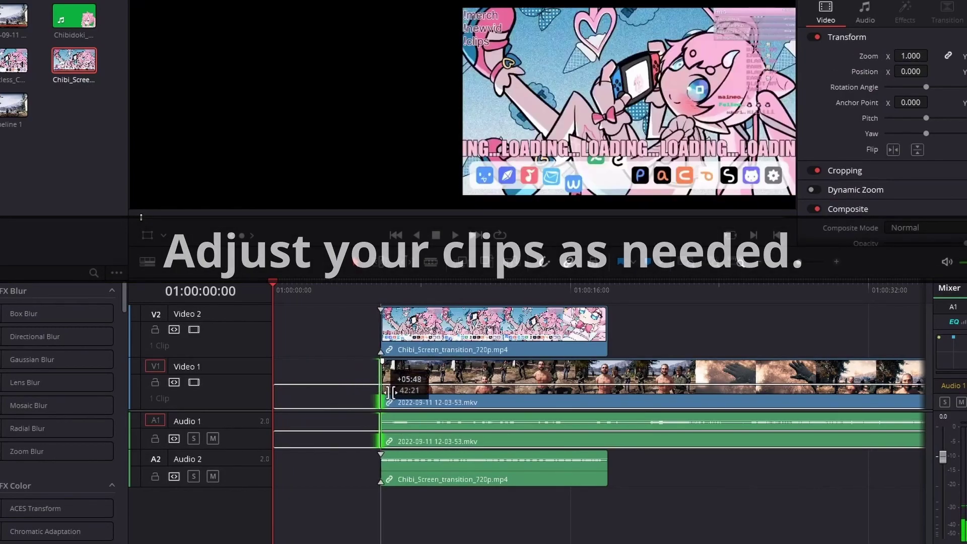
pyautogui.moveTo(436, 375); pyautogui.dragTo(332, 377)
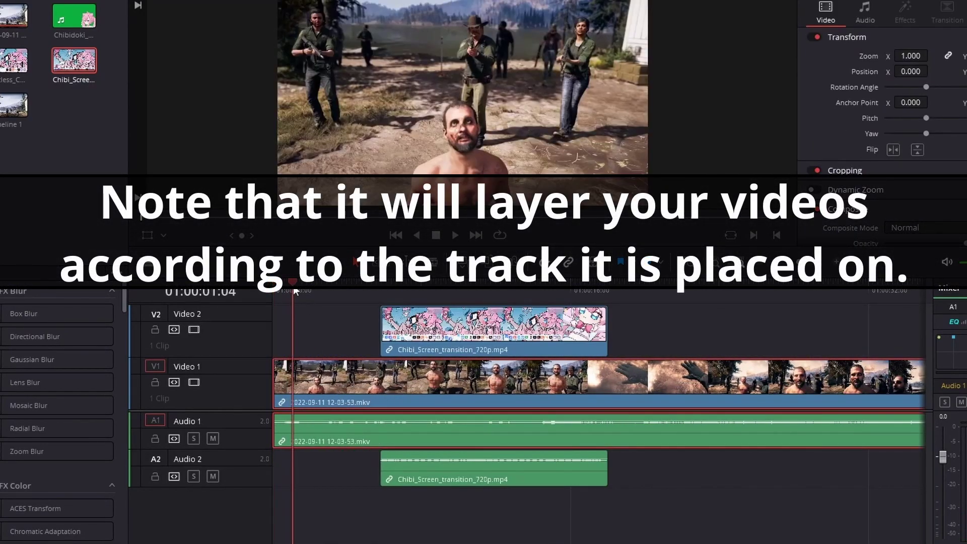
pyautogui.press('Home')
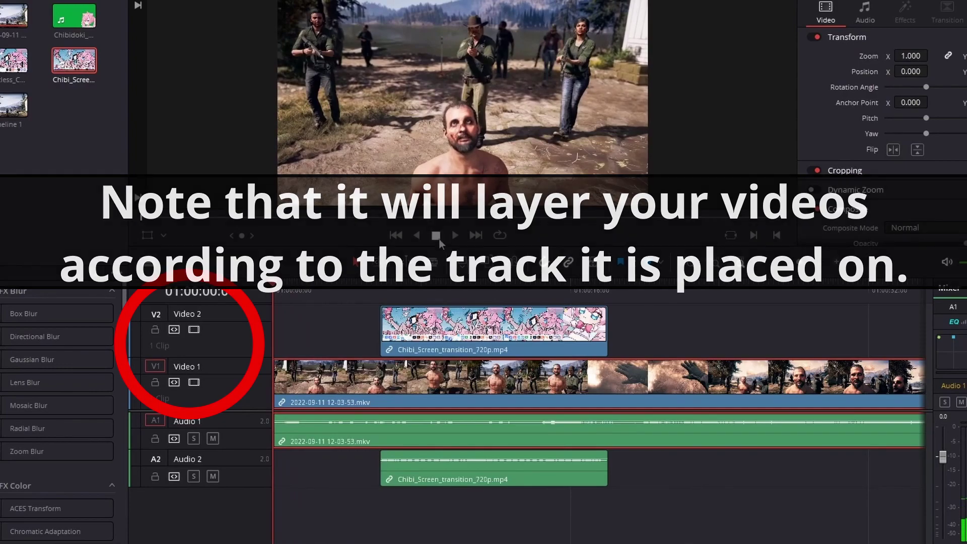
pyautogui.moveTo(282, 386); pyautogui.dragTo(389, 386)
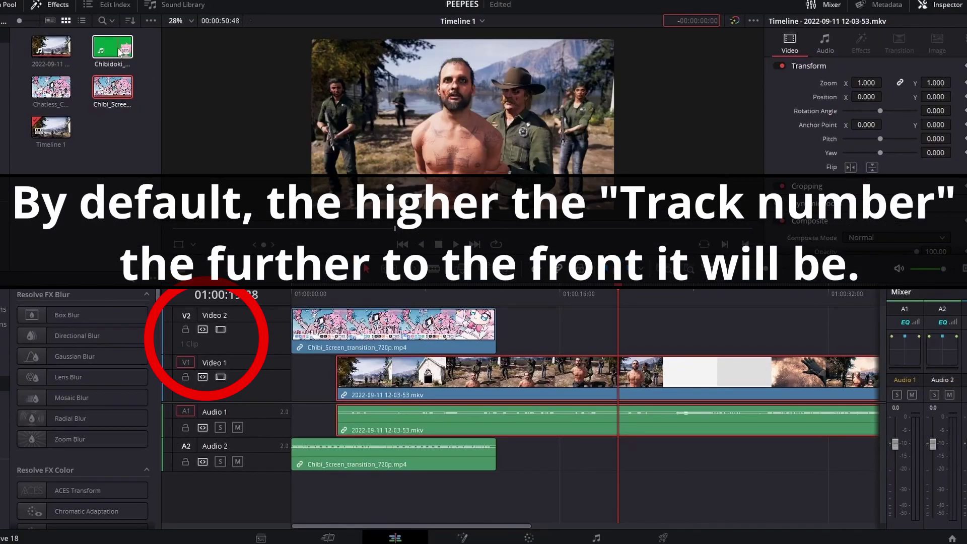
pyautogui.moveTo(120, 52); pyautogui.dragTo(570, 332)
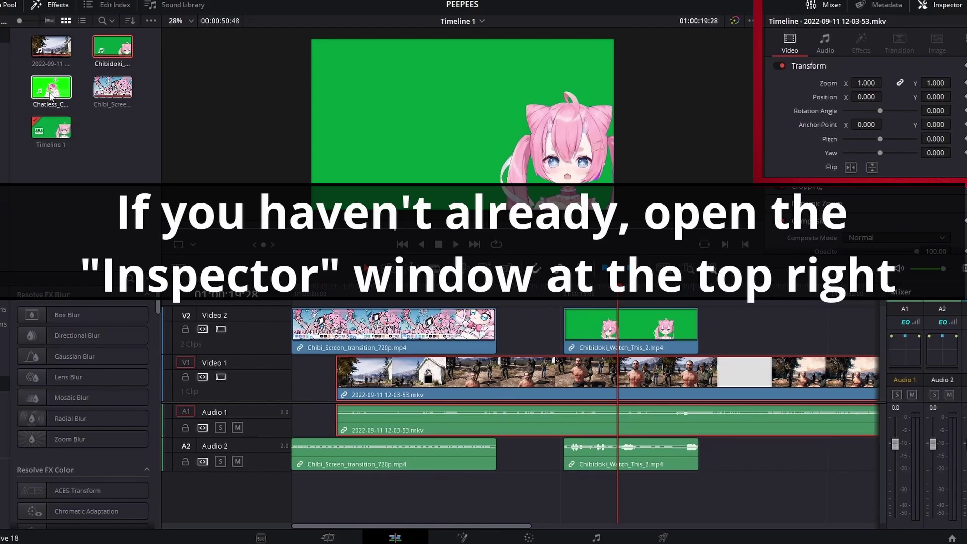
# Step: Add Chatless_Chibi.mp4 to Video 2 and apply a 3D Keyer to the transition clip
pyautogui.moveTo(51, 94); pyautogui.dragTo(829, 352)
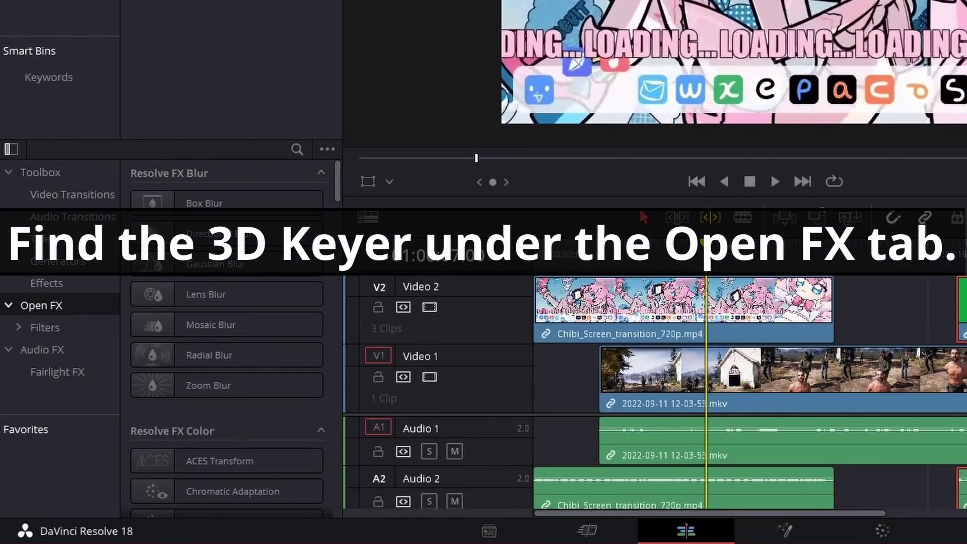
pyautogui.scroll(-5, 238, 326)
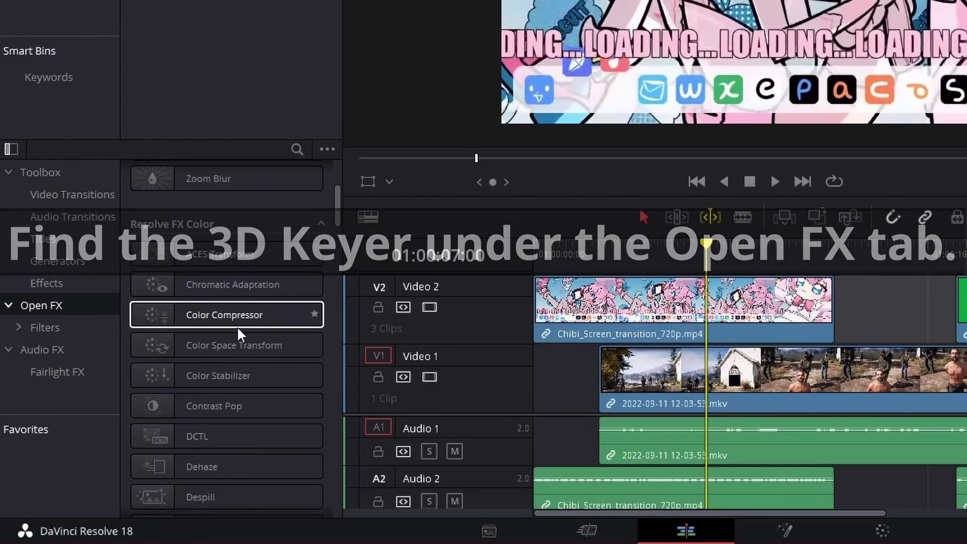
pyautogui.scroll(-3, 237, 325)
pyautogui.scroll(-5, 231, 335)
pyautogui.scroll(-2, 230, 337)
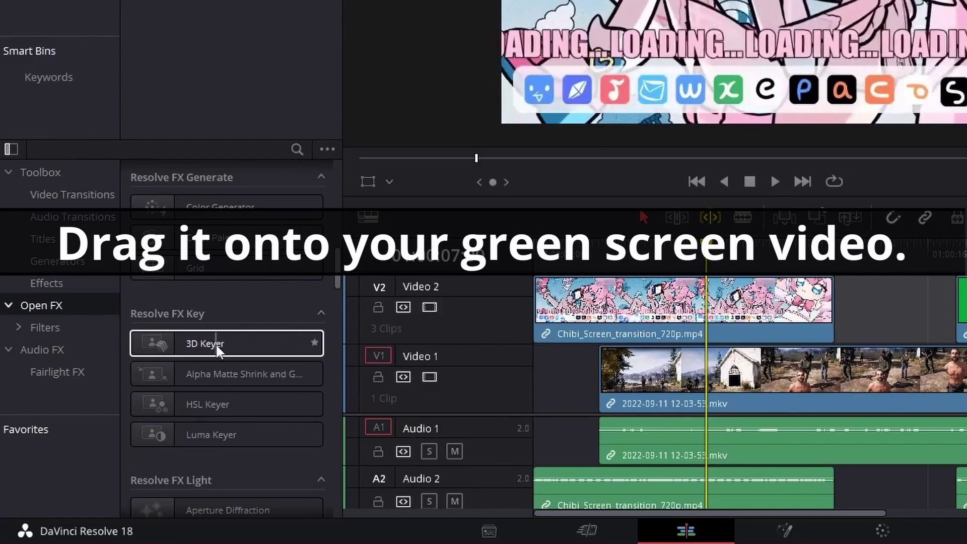
pyautogui.moveTo(209, 349)
pyautogui.mouseDown()
pyautogui.moveTo(670, 322)
pyautogui.moveTo(654, 321)
pyautogui.mouseUp()
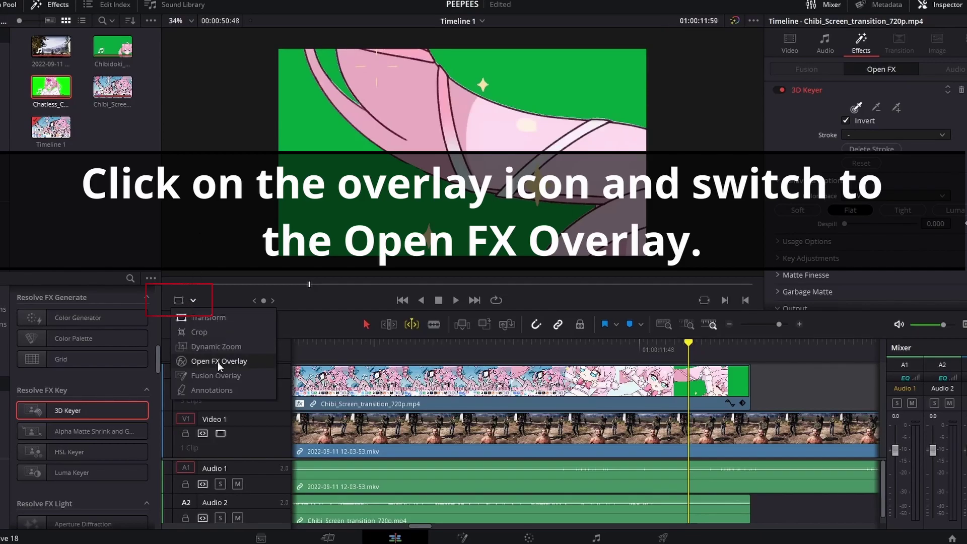
# Step: Sample the transition clip's green in the viewer to key it out, then play it back
pyautogui.click(217, 362)
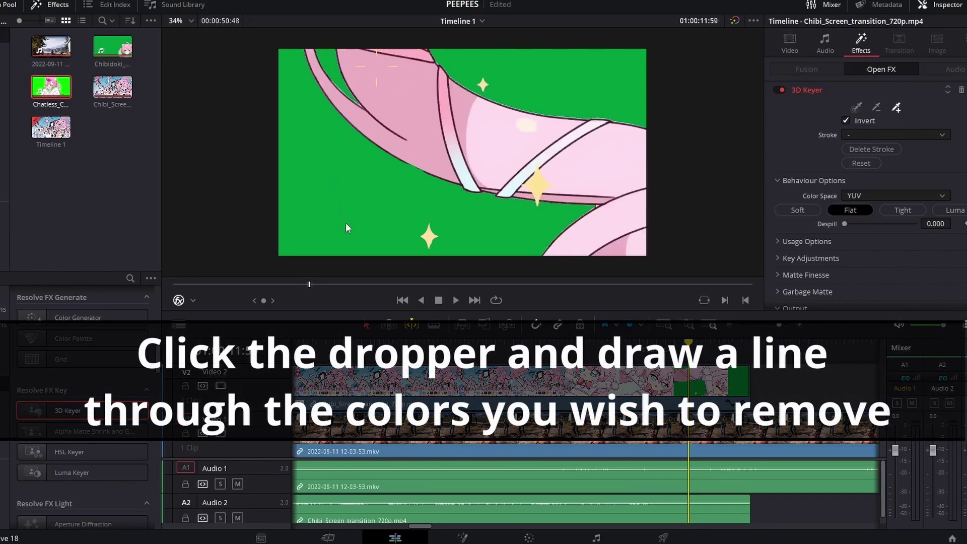
pyautogui.moveTo(345, 222); pyautogui.dragTo(316, 148)
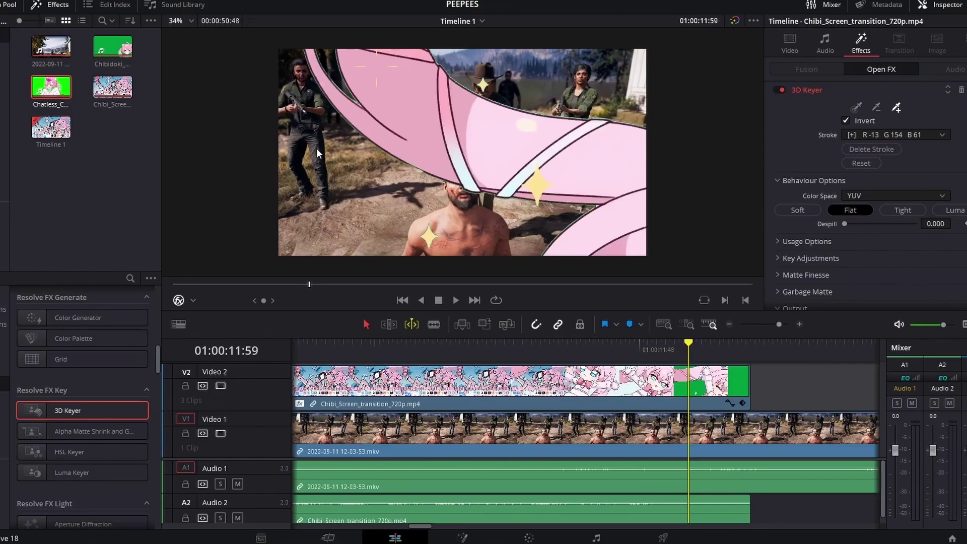
pyautogui.click(513, 343)
pyautogui.click(458, 299)
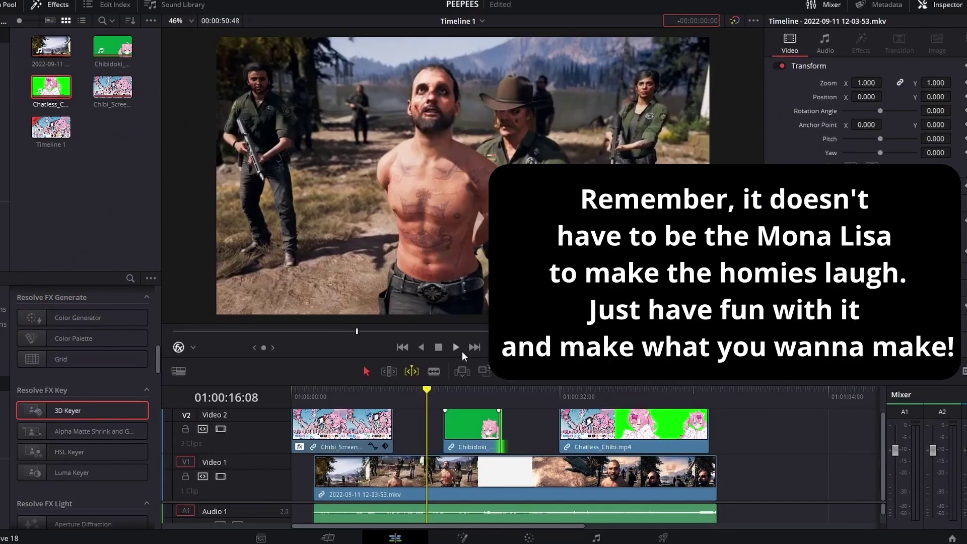
# Step: Key out the green background of Chibidoki_Watch_This_2 with the 3D Keyer picker
pyautogui.click(457, 348)
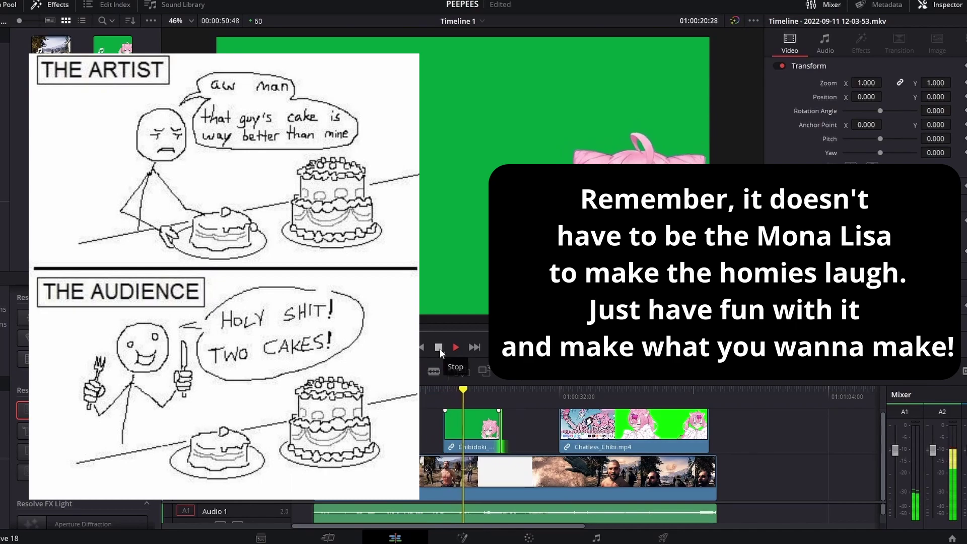
pyautogui.click(439, 348)
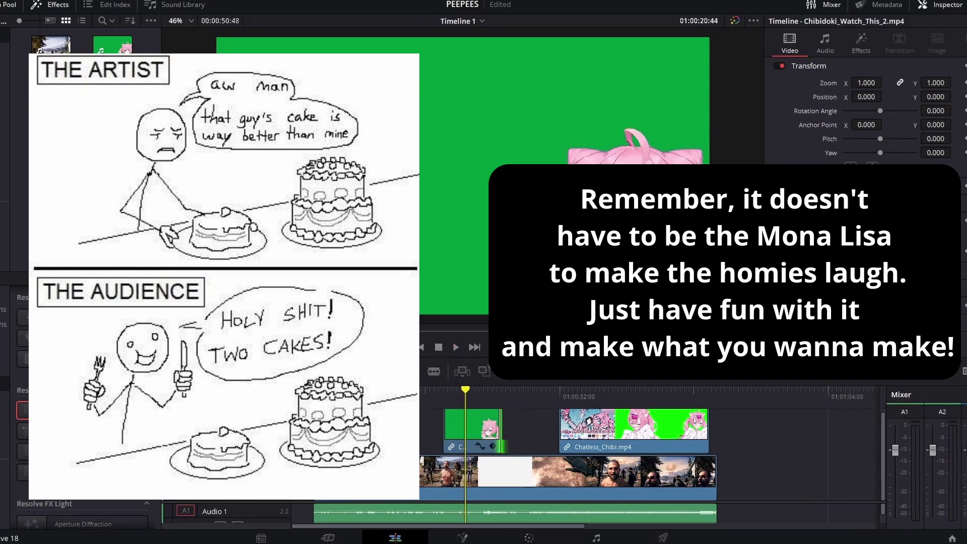
pyautogui.click(861, 45)
pyautogui.click(896, 108)
pyautogui.moveTo(503, 165); pyautogui.dragTo(511, 213)
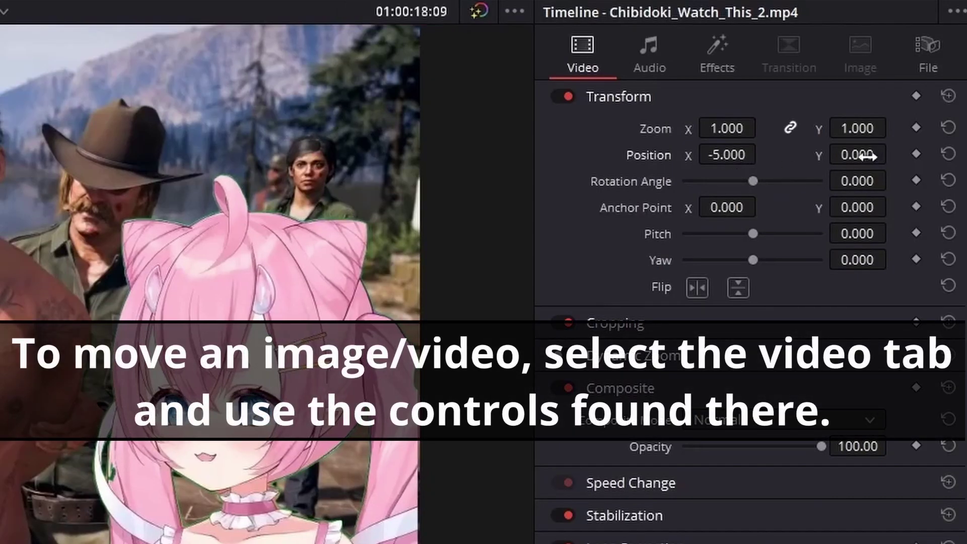
# Step: Keyframe Position Y at about -768, raise it later to slide the character up, and play
pyautogui.moveTo(869, 157); pyautogui.dragTo(705, 157)
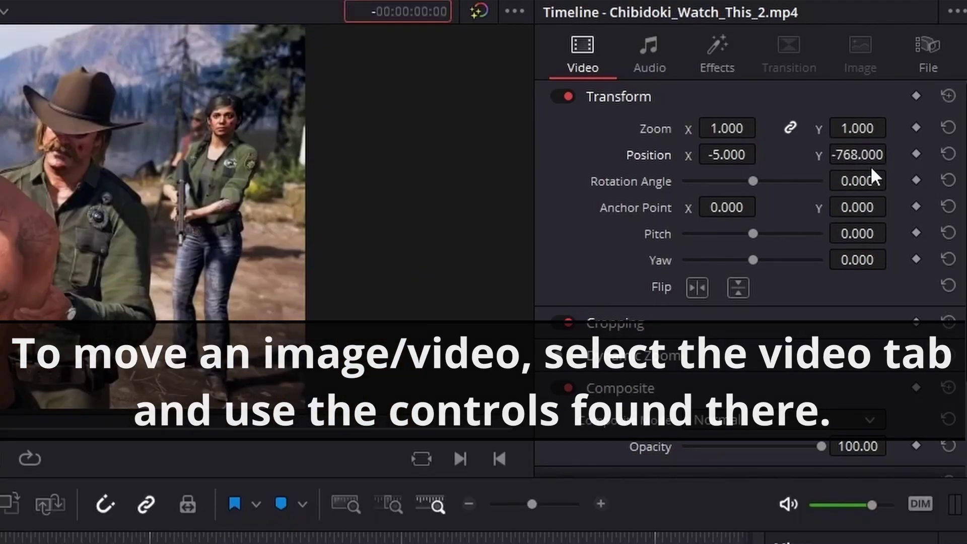
pyautogui.click(916, 153)
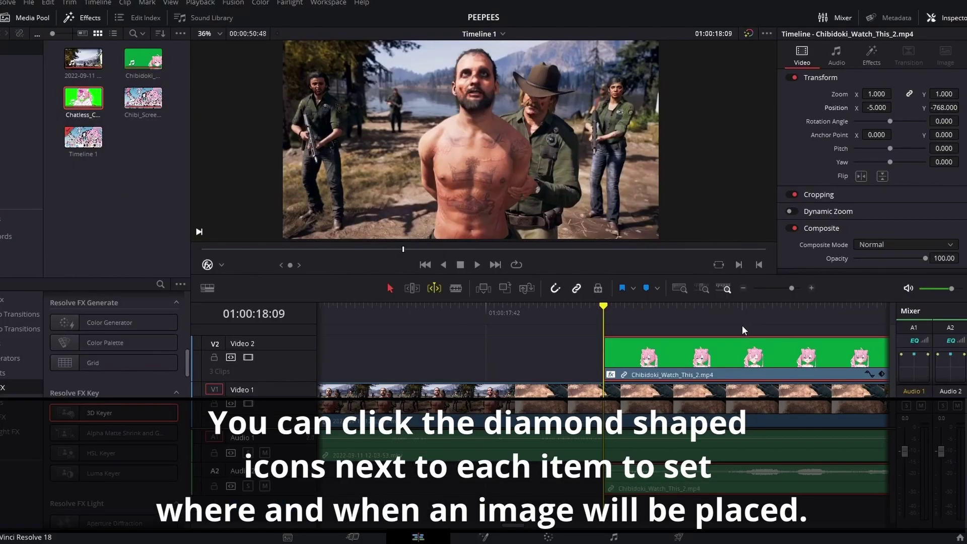
pyautogui.click(695, 310)
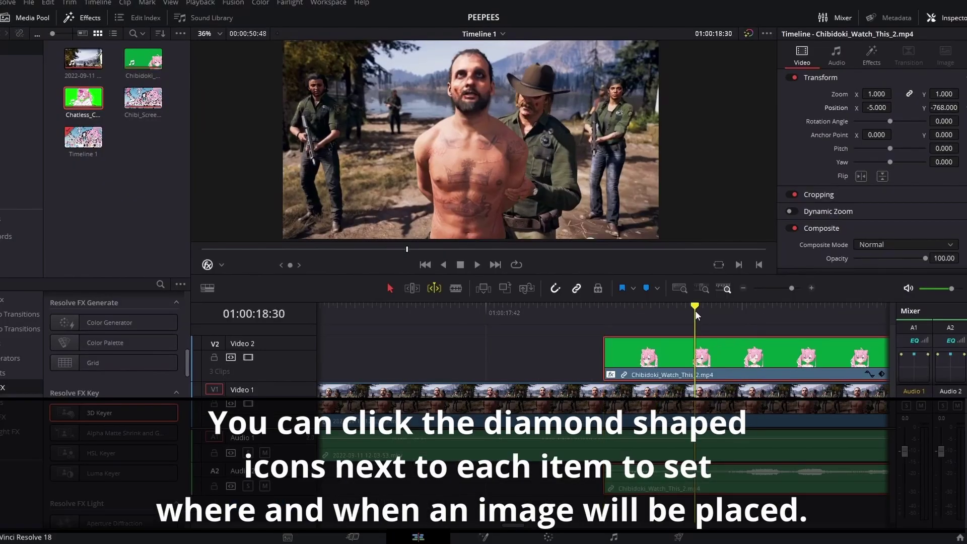
pyautogui.click(725, 305)
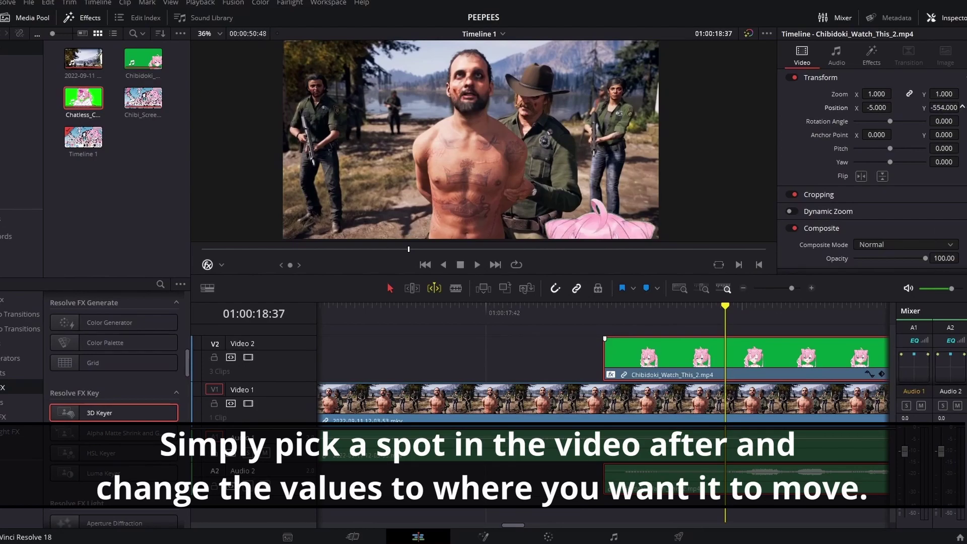
pyautogui.moveTo(943, 107)
pyautogui.mouseDown()
pyautogui.moveTo(957, 107)
pyautogui.moveTo(931, 150)
pyautogui.mouseUp()
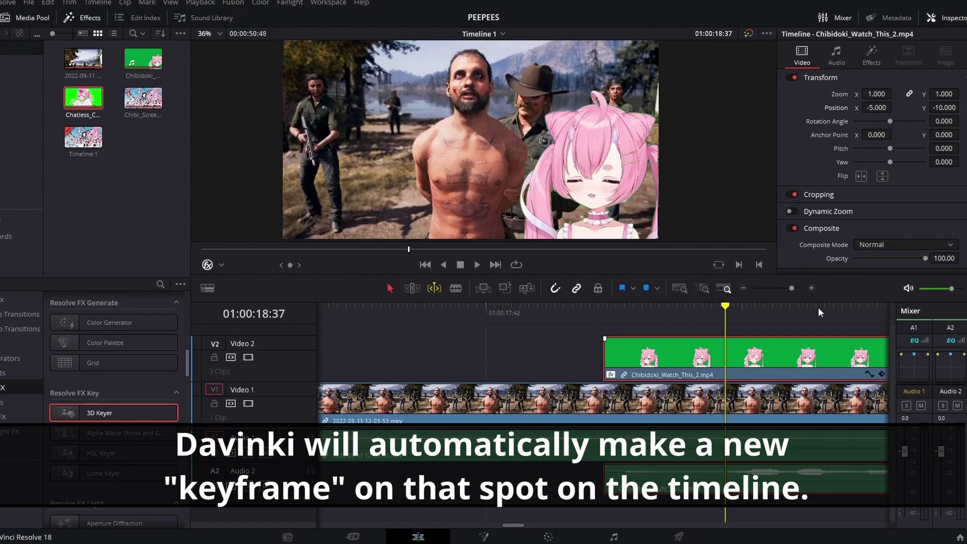
pyautogui.click(883, 374)
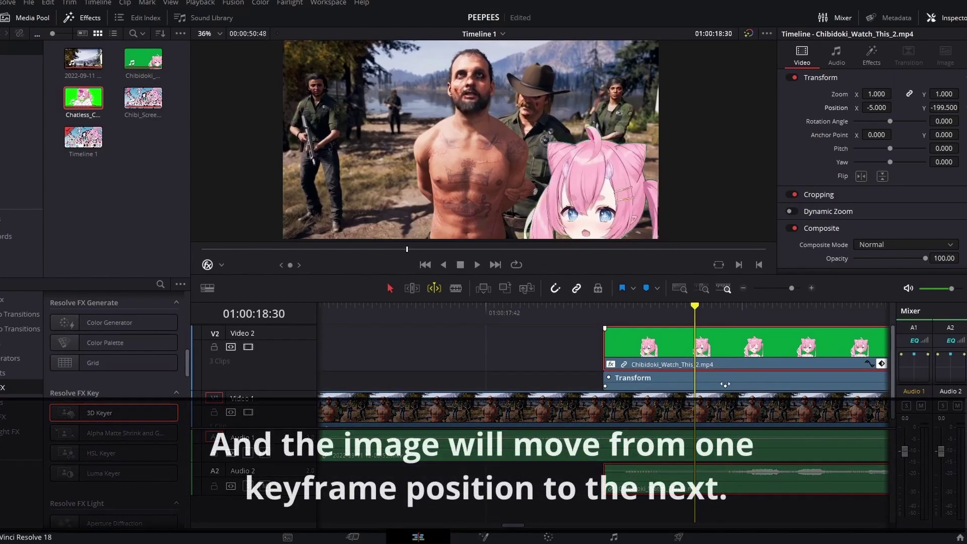
pyautogui.click(547, 316)
pyautogui.click(477, 264)
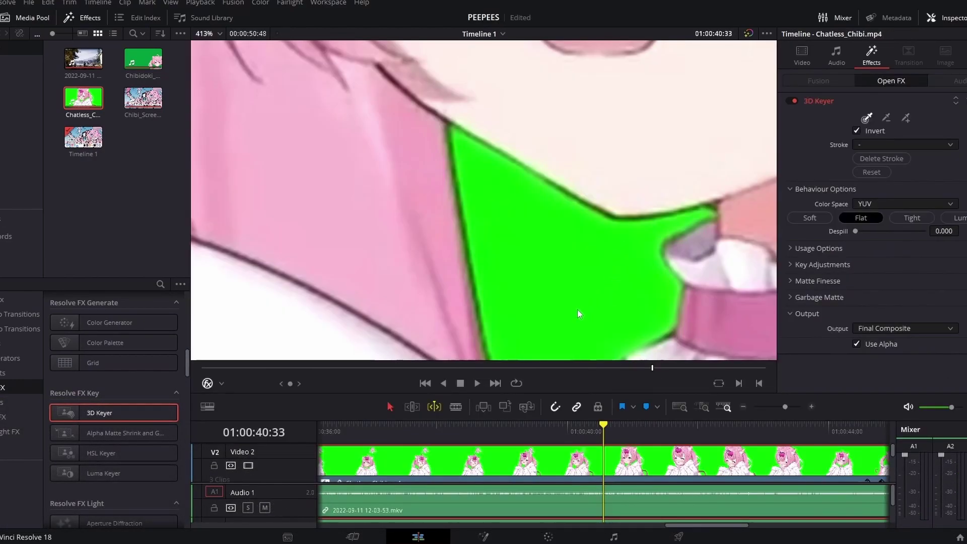
# Step: Stroke over the leftover green on Chatless_Chibi.mp4 to key it out
pyautogui.moveTo(586, 326); pyautogui.dragTo(671, 329)
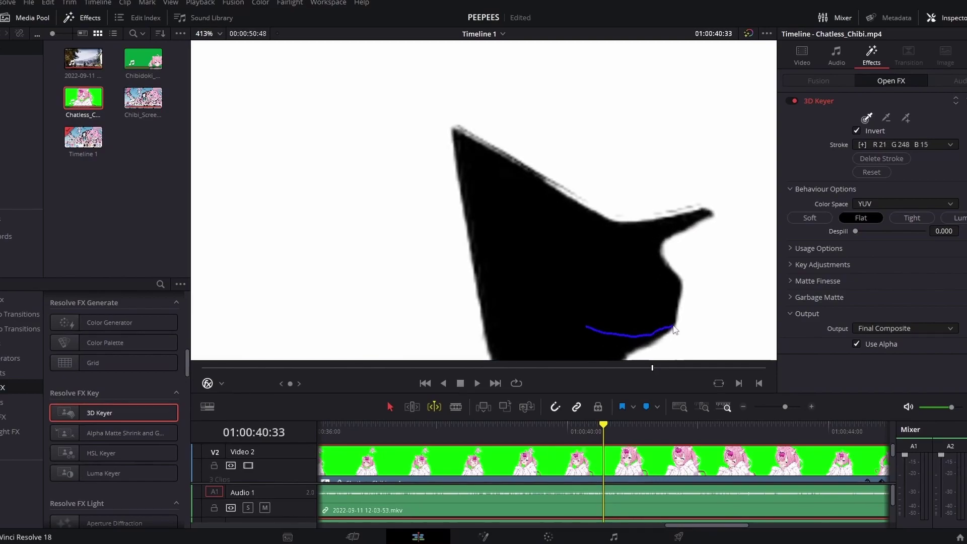
pyautogui.moveTo(631, 224); pyautogui.dragTo(632, 223)
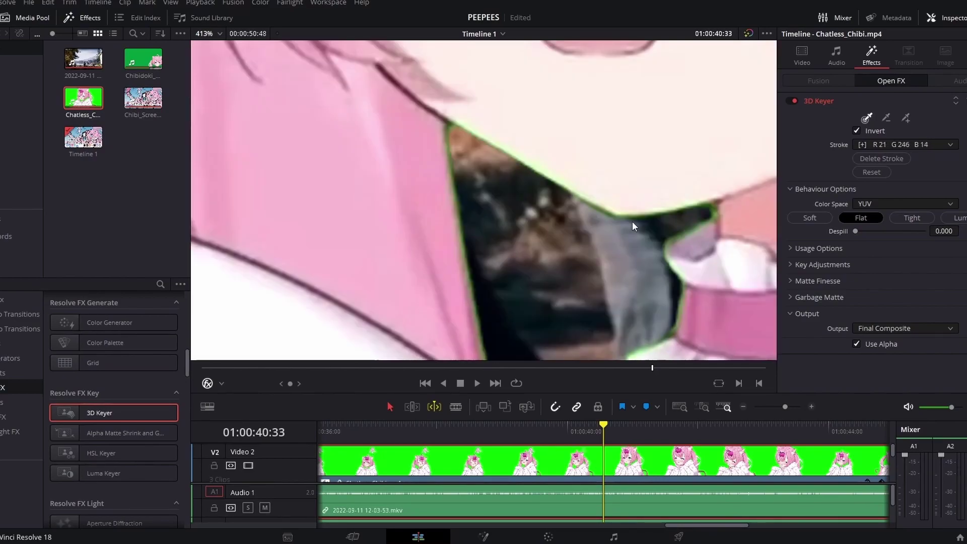
pyautogui.scroll(-3, 512, 237)
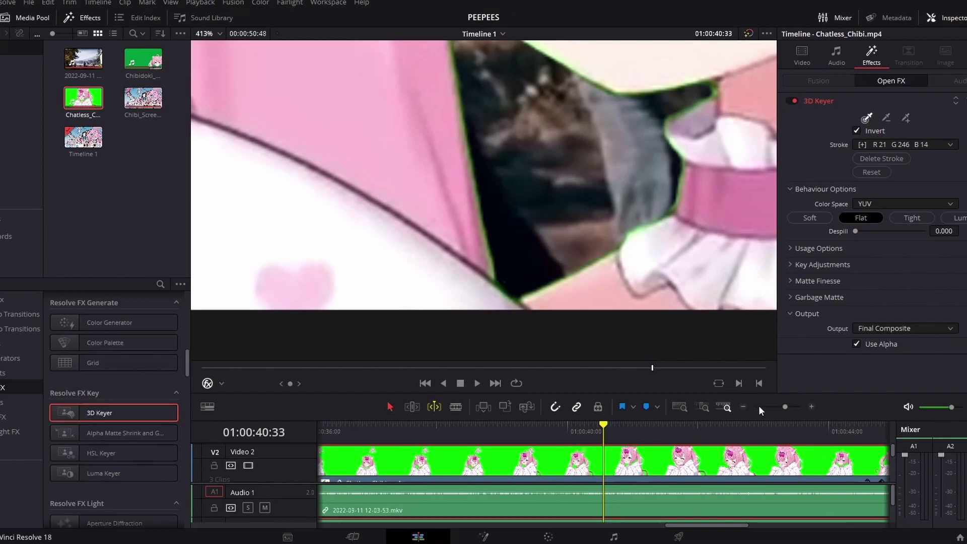
# Step: Zoom the timeline and viewer back out to see the whole edit
pyautogui.click(743, 407)
pyautogui.click(743, 406)
pyautogui.scroll(3, 502, 256)
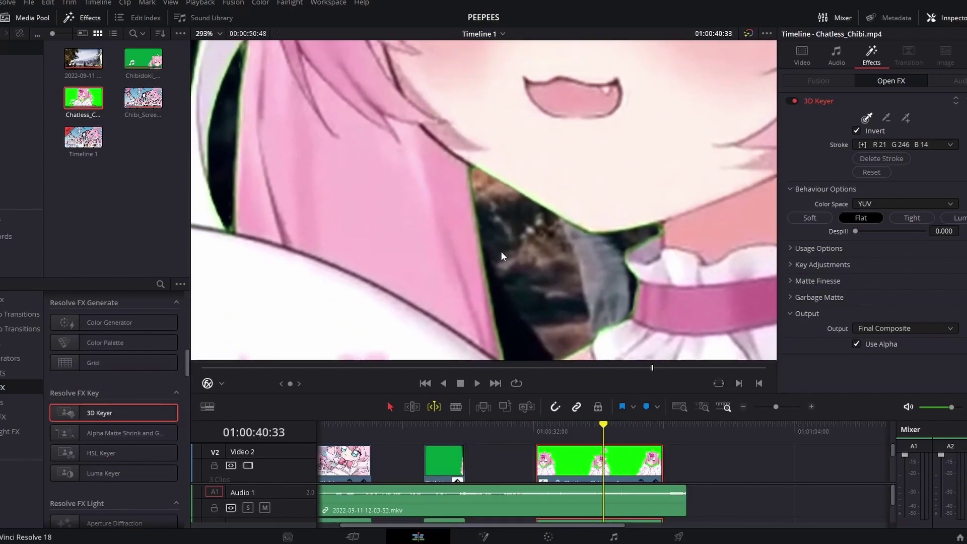
pyautogui.scroll(3, 502, 255)
pyautogui.scroll(3, 503, 252)
pyautogui.scroll(2, 506, 247)
pyautogui.scroll(2, 509, 242)
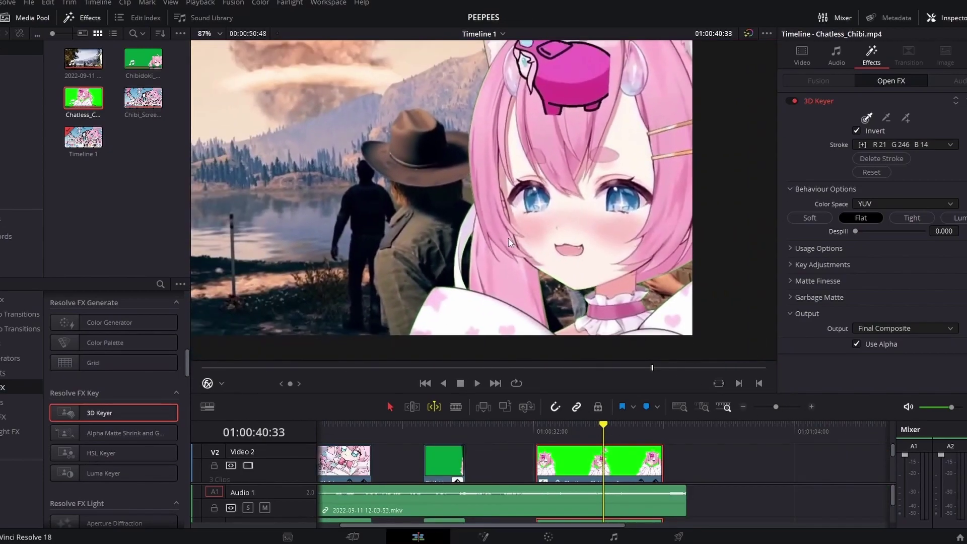
pyautogui.scroll(2, 508, 242)
pyautogui.scroll(2, 463, 201)
pyautogui.scroll(2, 463, 204)
pyautogui.scroll(2, 542, 220)
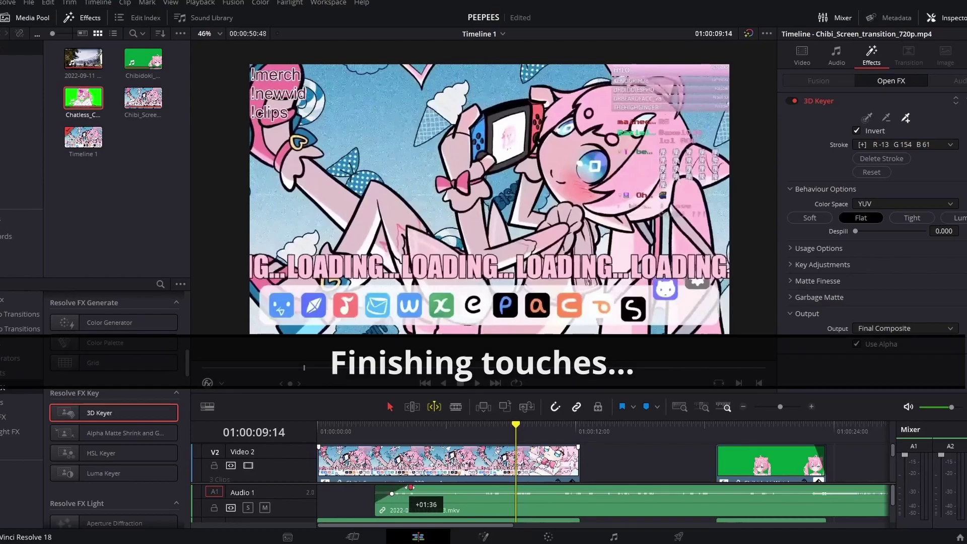
pyautogui.moveTo(411, 487); pyautogui.dragTo(462, 487)
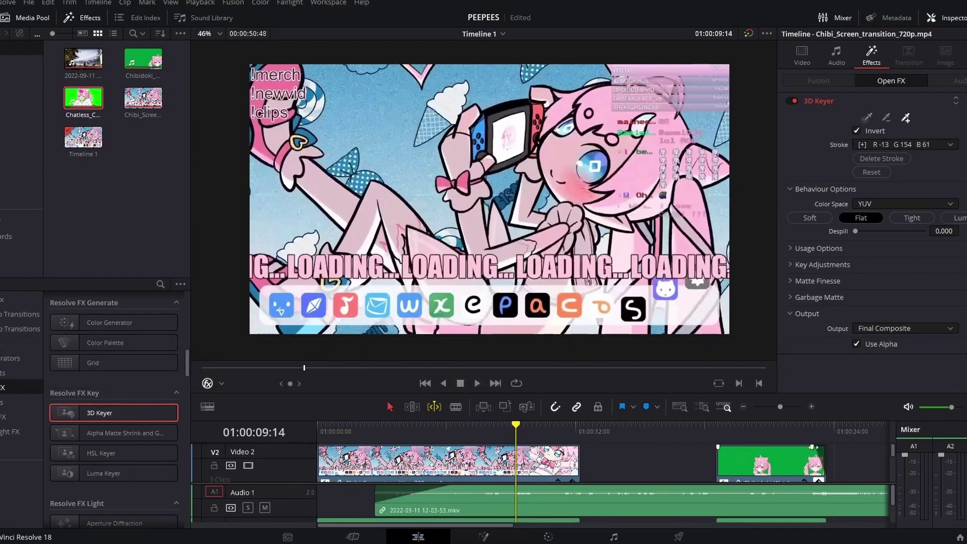